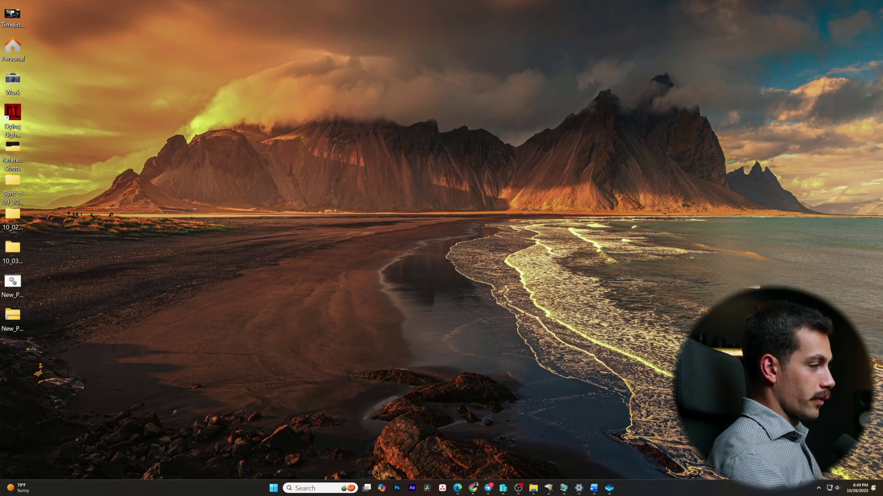
- Maximize Word and show its Account page listing Office Professional Plus 2021, Version 2509
{"action": "left_click", "coordinate": [593, 488]}
{"action": "mouse_move", "coordinate": [561, 486]}
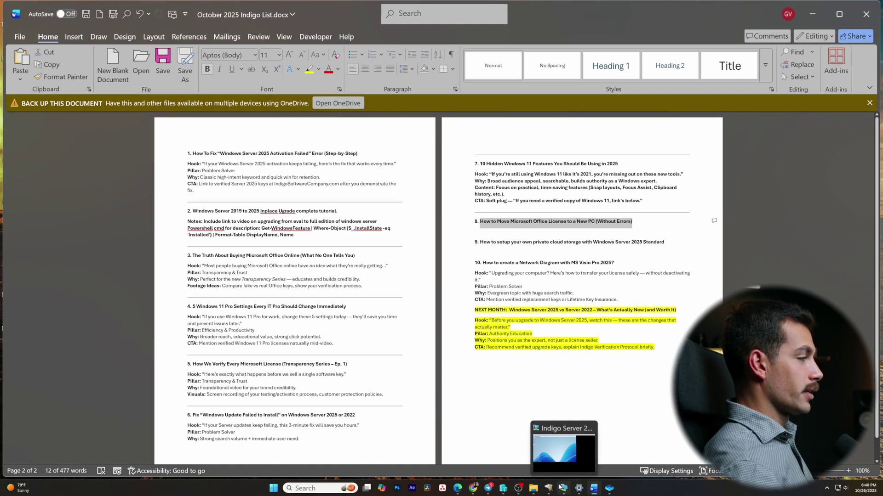
{"action": "left_click", "coordinate": [19, 37]}
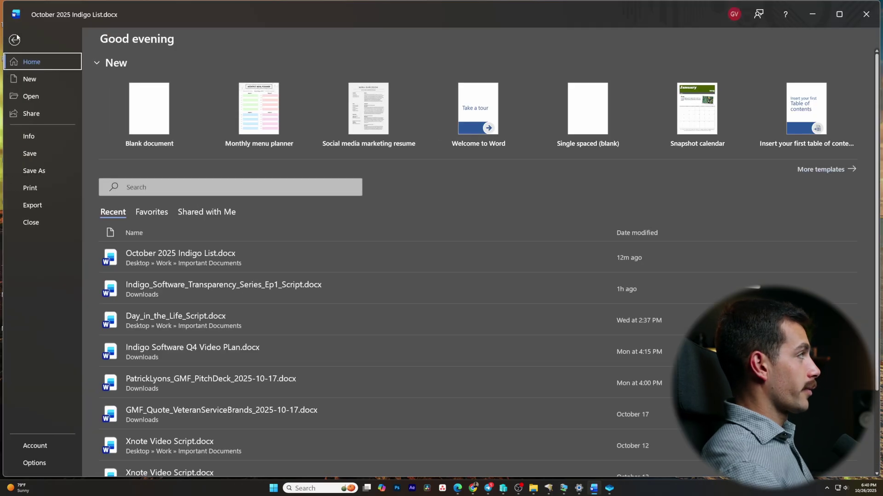
{"action": "key", "text": "super+Up"}
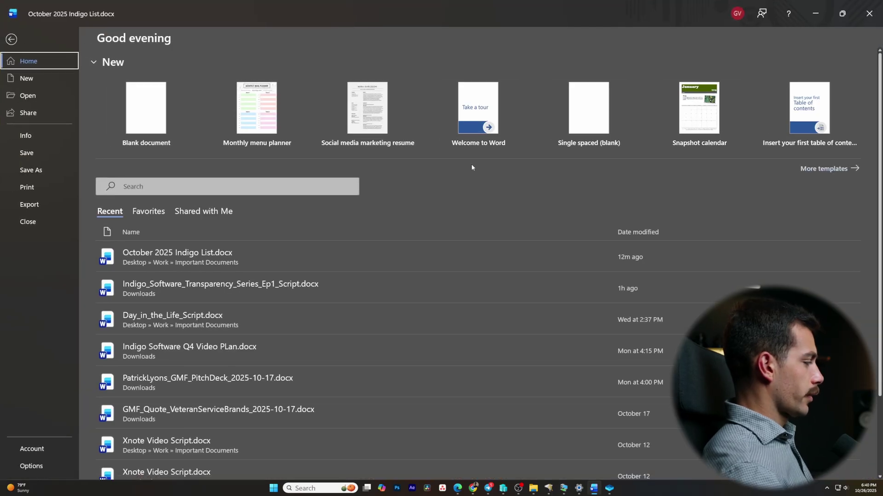
{"action": "left_click", "coordinate": [54, 448]}
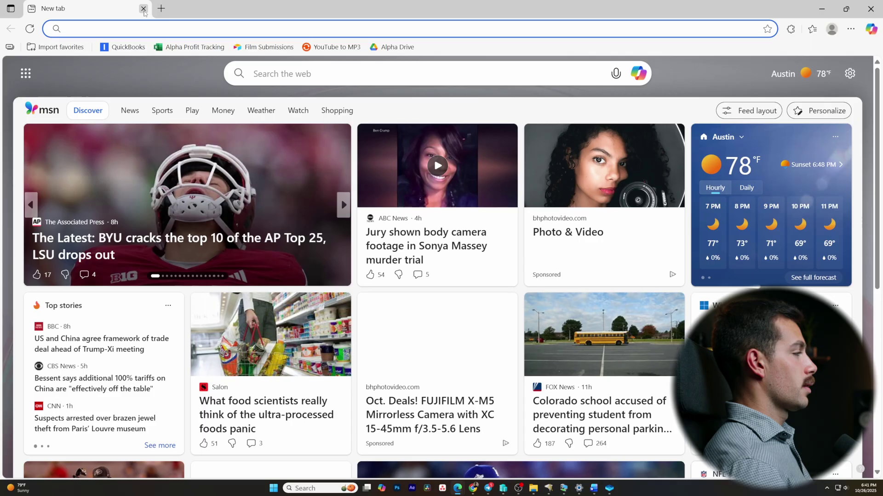
- On account.microsoft.com Subscriptions, expand the purchased Office Professional Plus 2021 product details
{"action": "type", "text": "account.microsoft.com"}
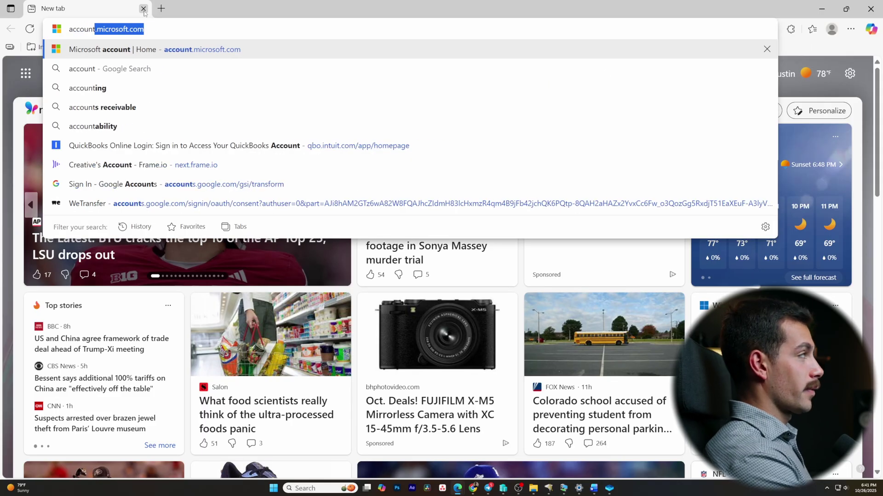
{"action": "key", "text": "Return"}
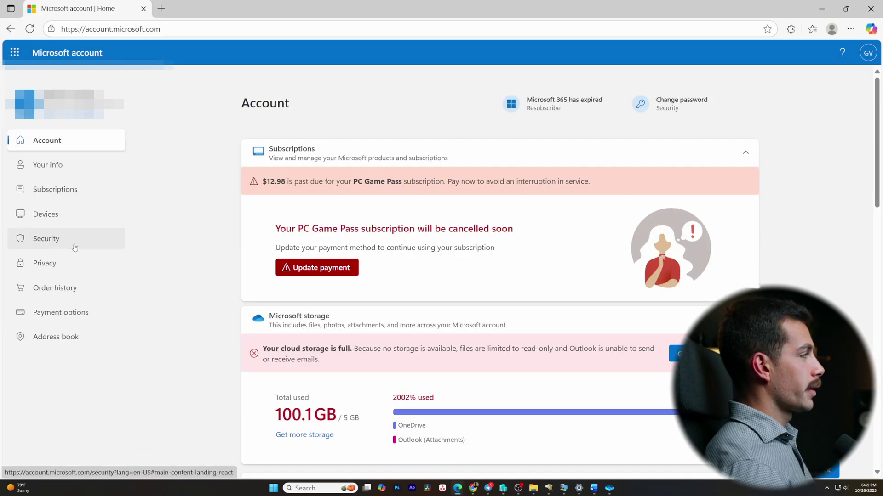
{"action": "left_click", "coordinate": [66, 189]}
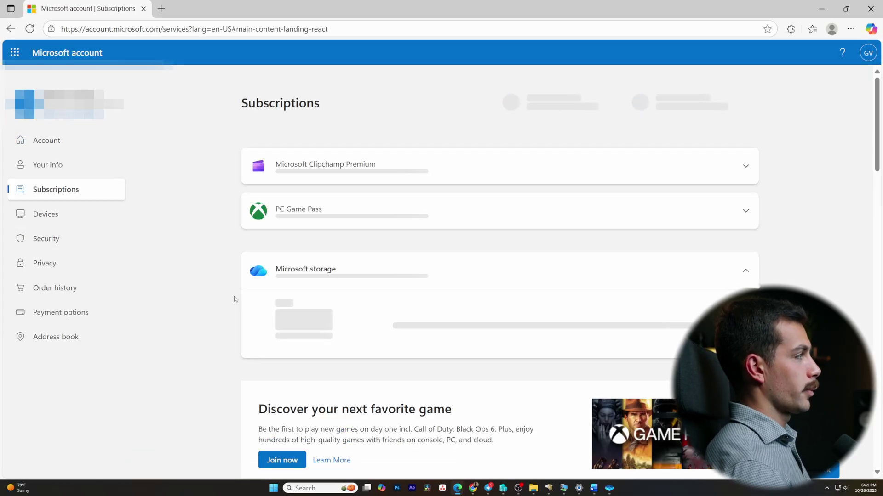
{"action": "scroll", "coordinate": [362, 314], "scroll_direction": "down", "scroll_amount": 8}
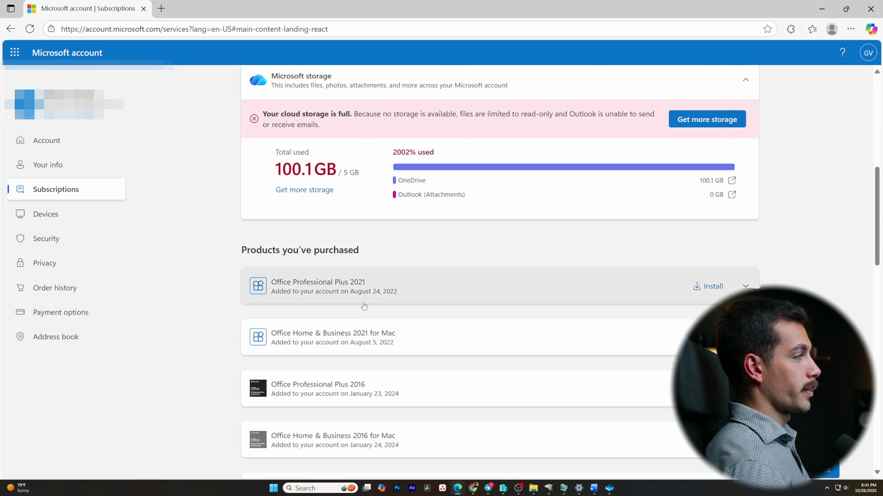
{"action": "left_click", "coordinate": [746, 286]}
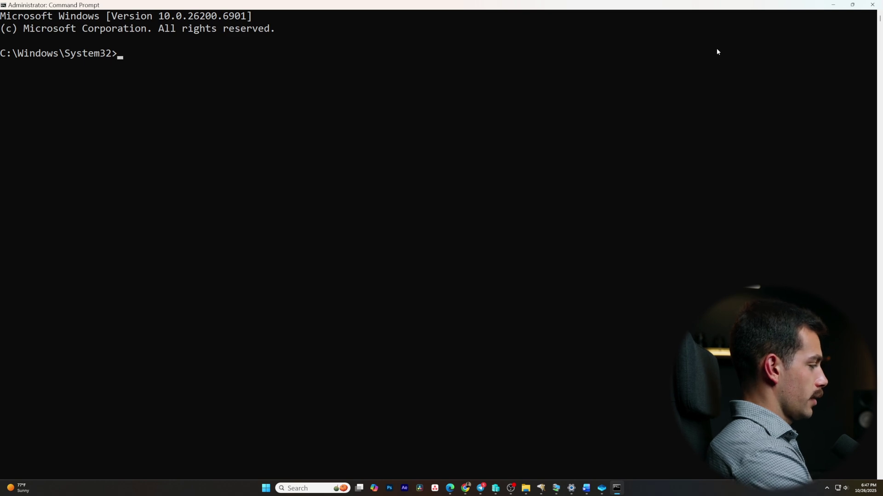
- From C:\program files\microsoft office\root\office16, run cscript ospp.vbs /dstatus to check the licence
{"action": "type", "text": "cd"}
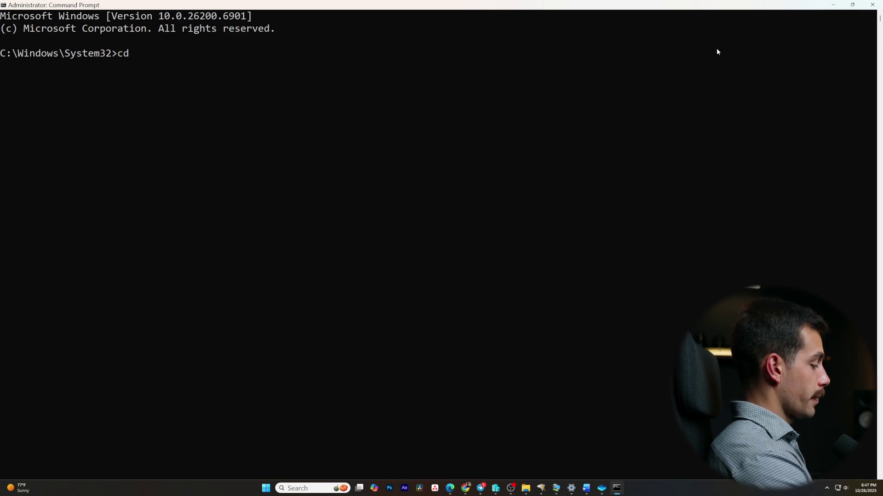
{"action": "type", "text": " C"}
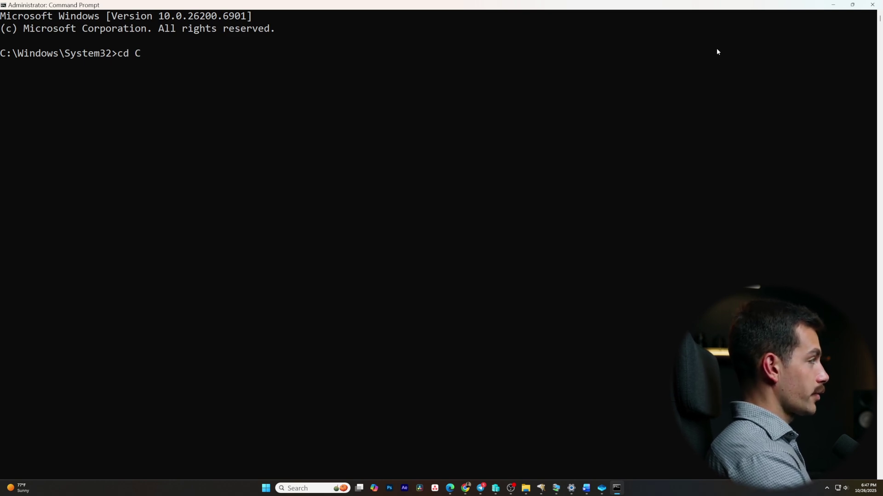
{"action": "type", "text": ":\\"}
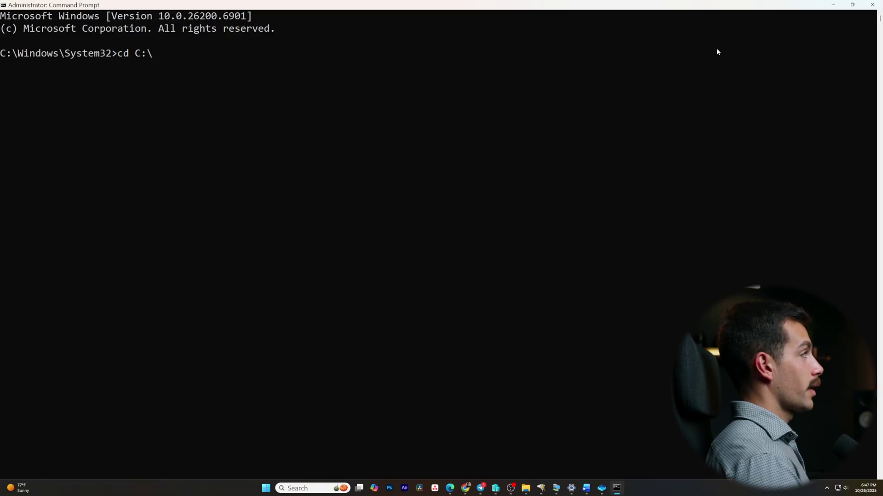
{"action": "type", "text": "prog"}
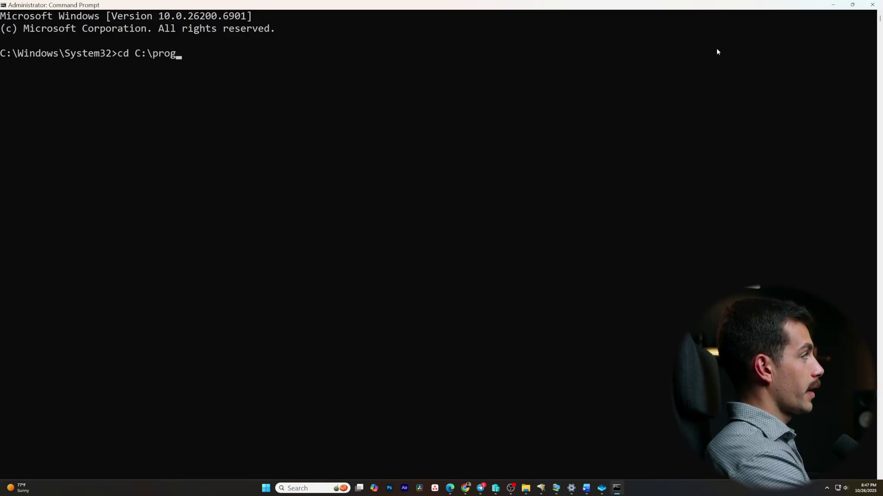
{"action": "type", "text": "ram files\\mi"}
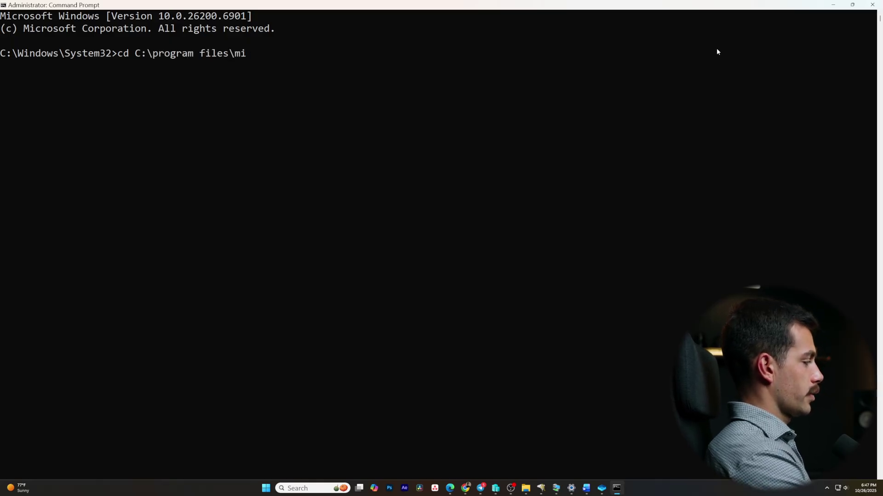
{"action": "type", "text": "crosoft office"}
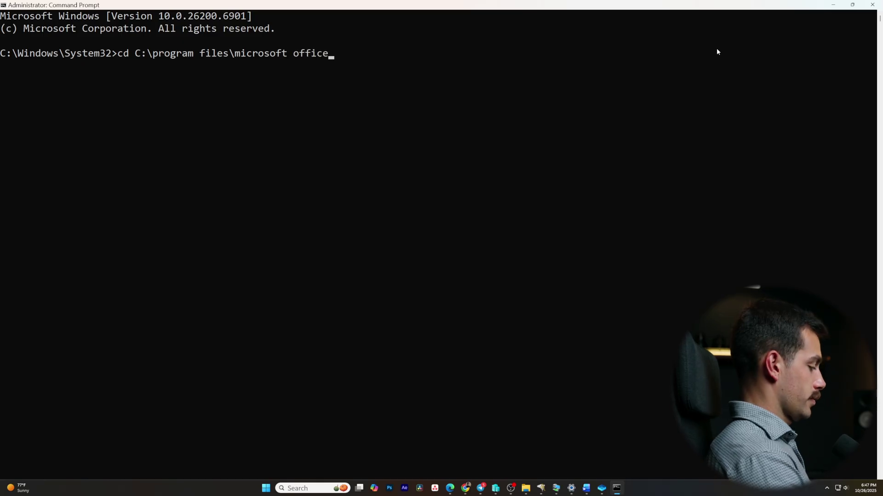
{"action": "type", "text": "\\root"}
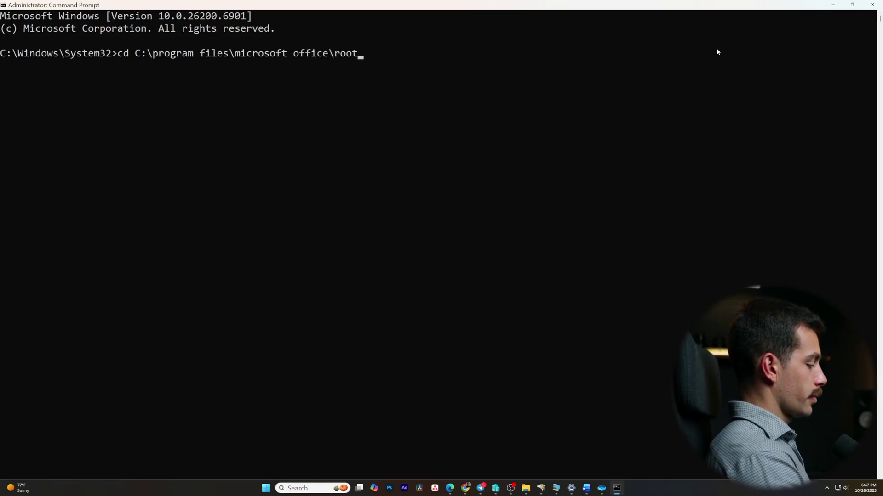
{"action": "type", "text": "\\office16"}
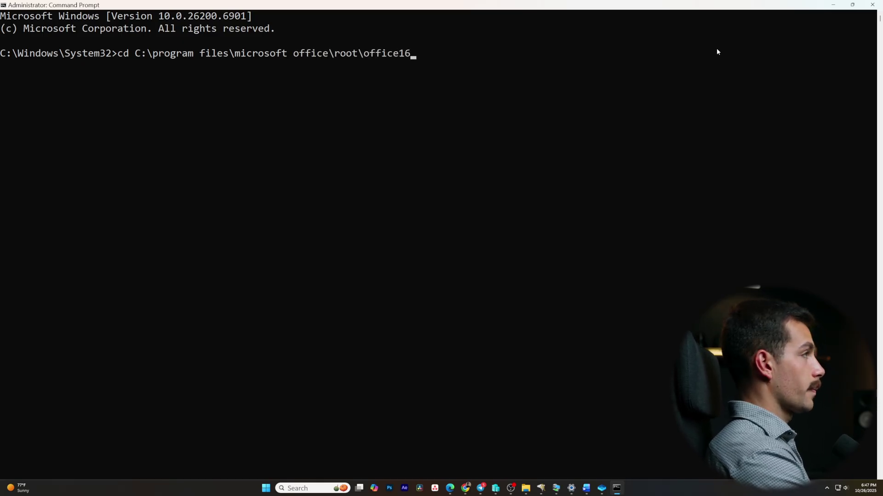
{"action": "key", "text": "Return"}
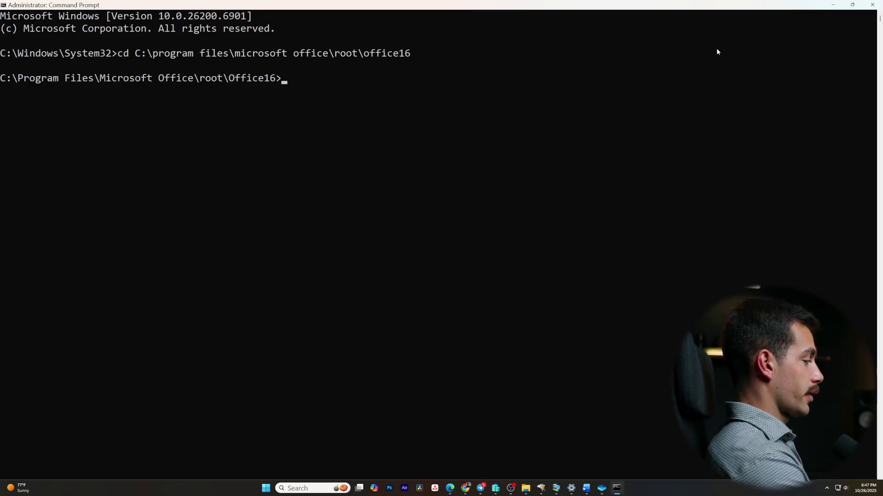
{"action": "type", "text": "cscript ospp."}
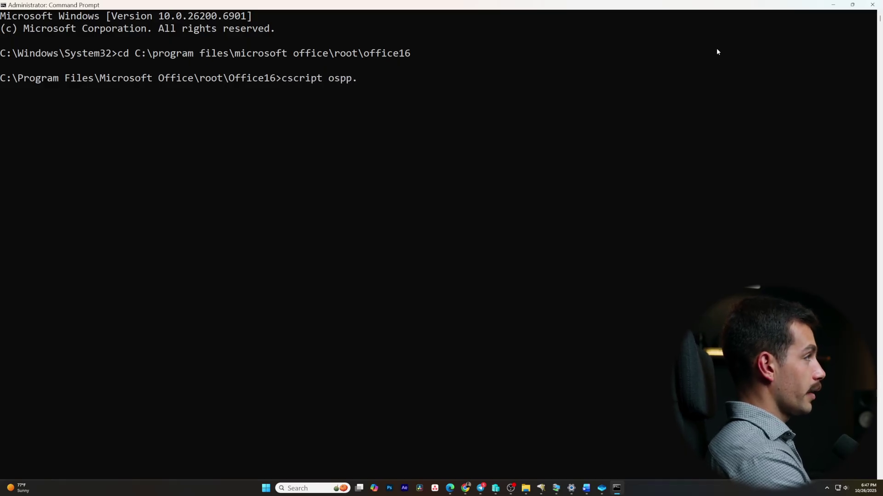
{"action": "type", "text": "vbs /dstatus"}
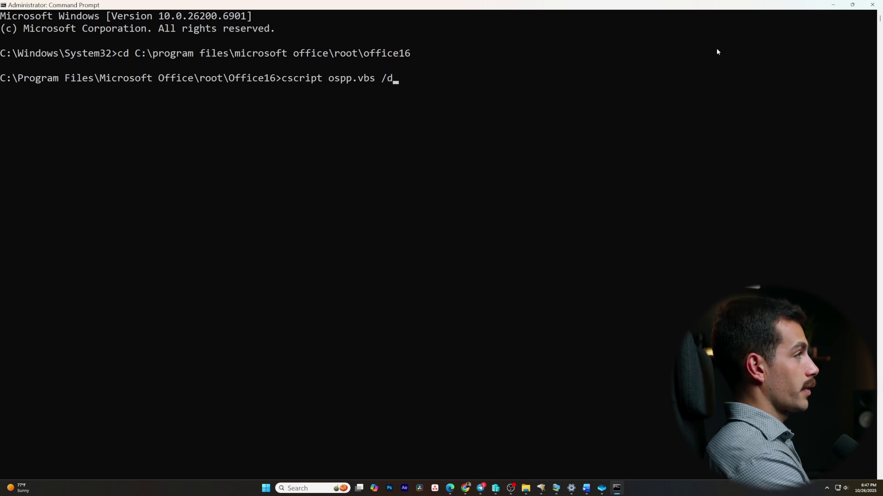
{"action": "key", "text": "Return"}
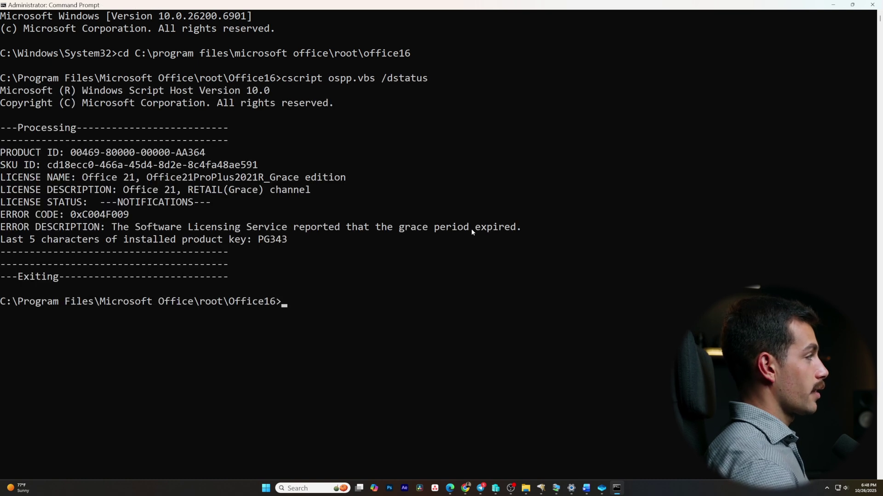
- Uninstall the expired Office key with cscript ospp.vbs /unpkey, using its last five characters
{"action": "left_click_drag", "start_coordinate": [260, 242], "coordinate": [308, 244]}
{"action": "right_click", "coordinate": [296, 302]}
{"action": "left_click", "coordinate": [286, 301]}
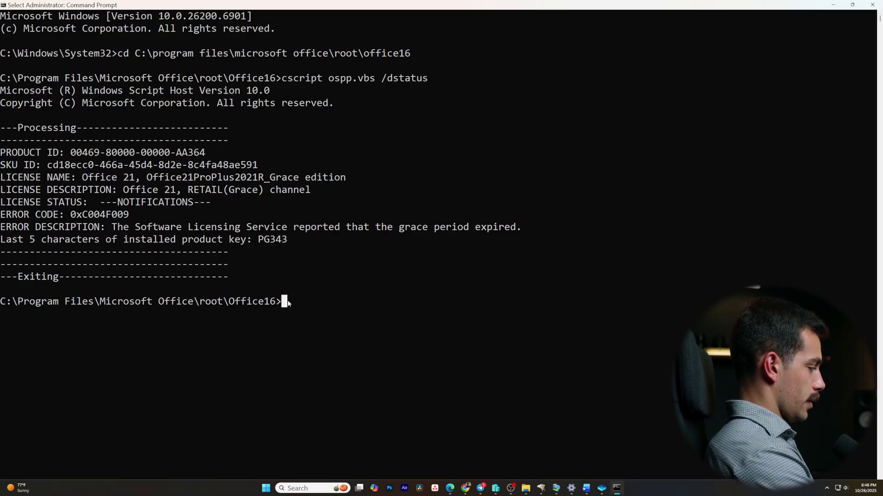
{"action": "type", "text": "cscript"}
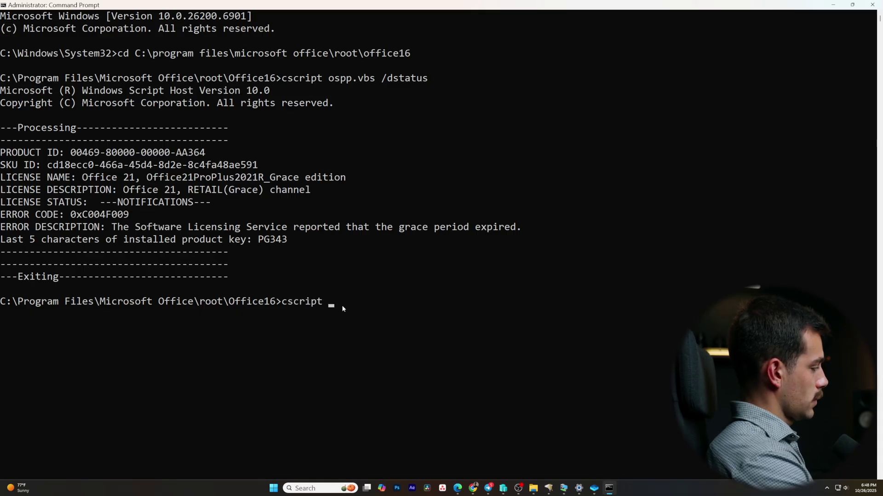
{"action": "type", "text": " ospp."}
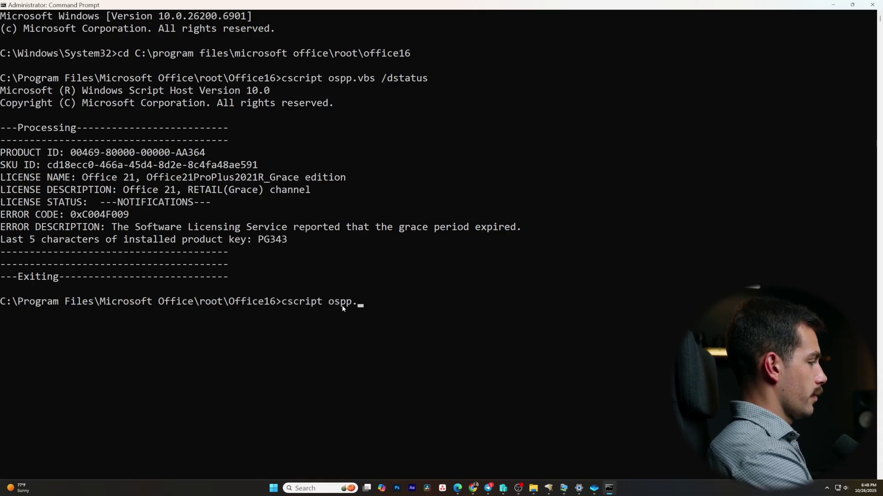
{"action": "type", "text": "vbs /"}
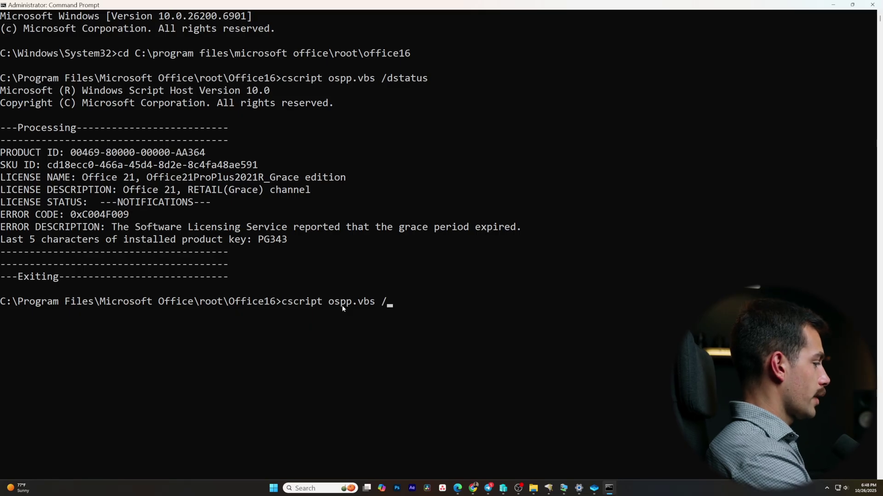
{"action": "type", "text": "unpkey"}
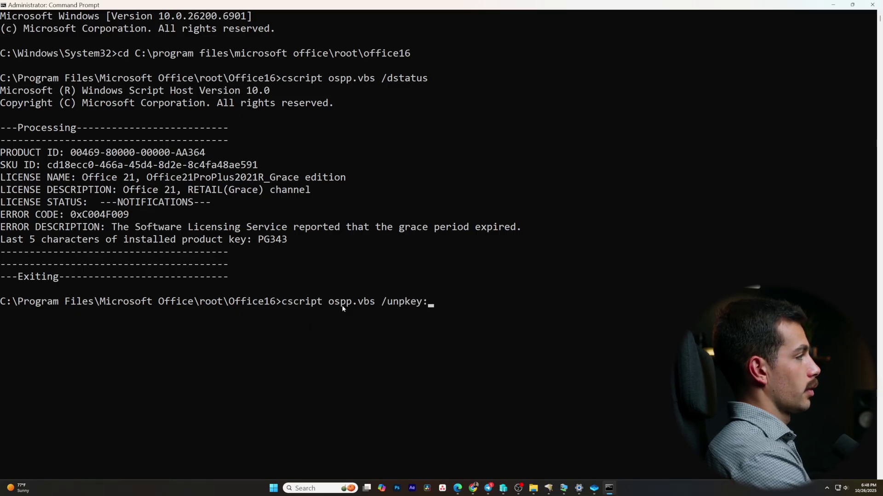
{"action": "type", "text": ":PG"}
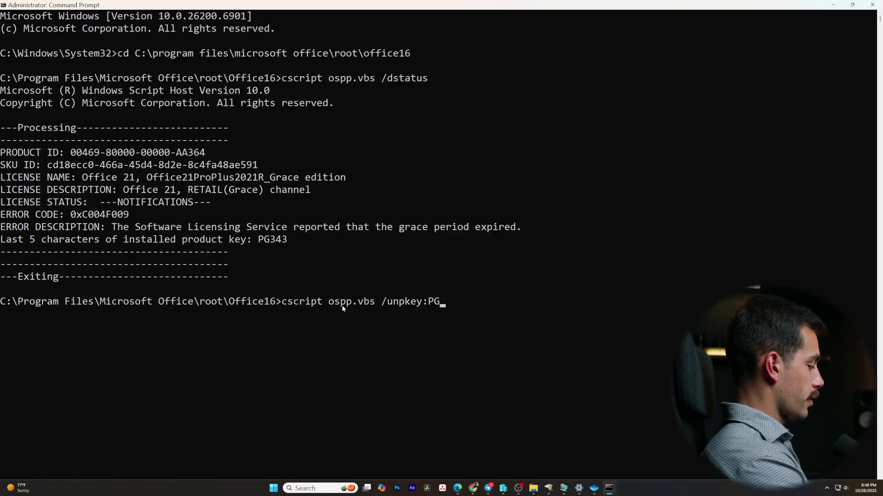
{"action": "type", "text": "343"}
{"action": "key", "text": "Return"}
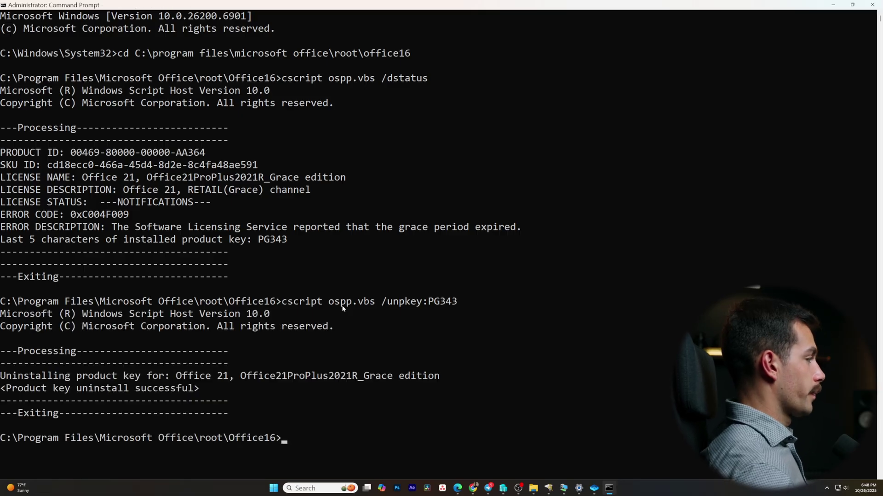
- Close the Command Prompt with exit
{"action": "scroll", "coordinate": [254, 292], "scroll_direction": "down", "scroll_amount": 1}
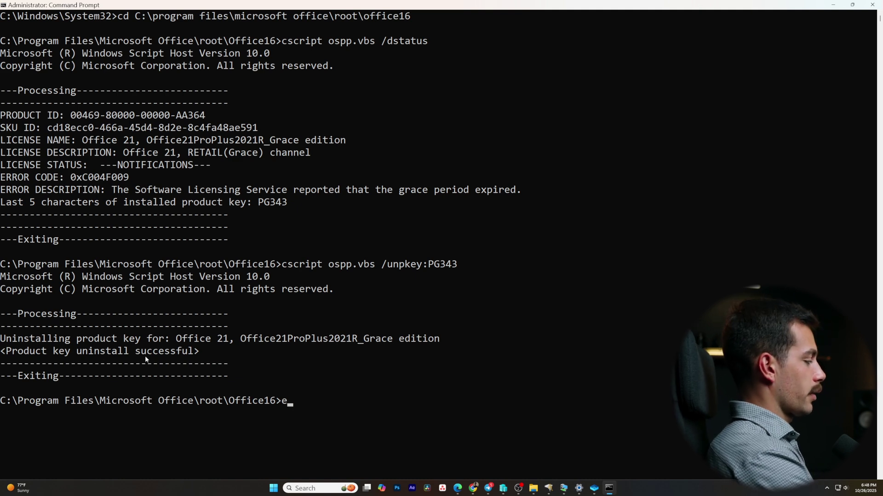
{"action": "type", "text": "exit"}
{"action": "key", "text": "Return"}
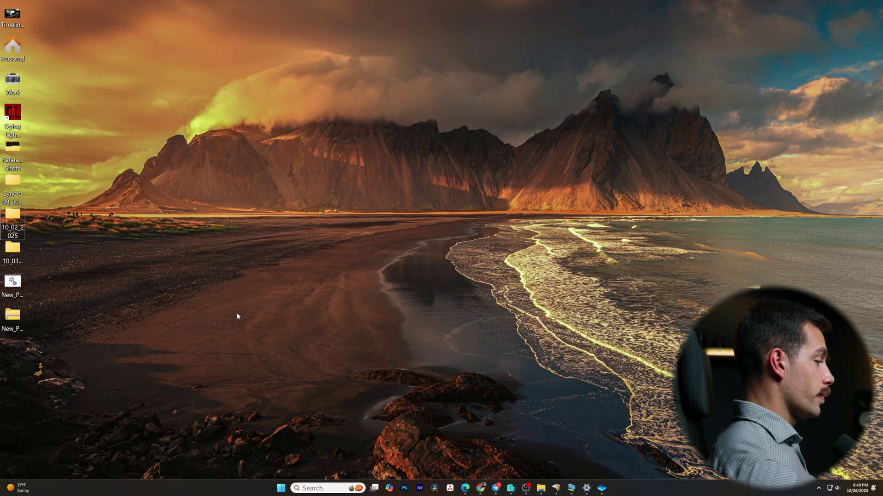
- Bring Edge back and go to the Microsoft account home page
{"action": "mouse_move", "coordinate": [465, 488]}
{"action": "left_click", "coordinate": [509, 453]}
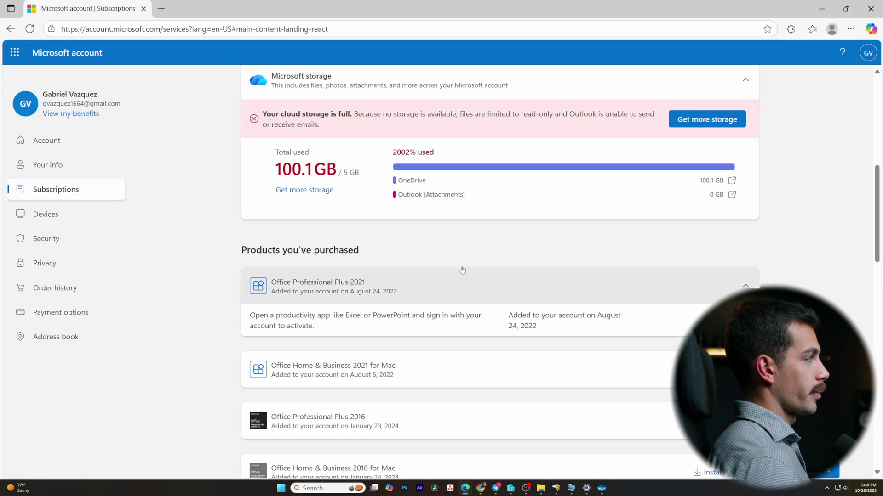
{"action": "scroll", "coordinate": [219, 263], "scroll_direction": "up", "scroll_amount": 8}
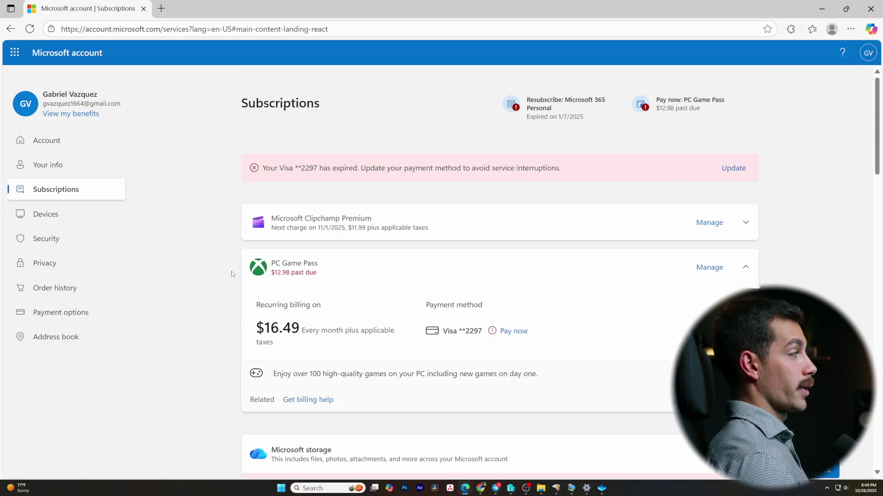
{"action": "scroll", "coordinate": [232, 277], "scroll_direction": "down", "scroll_amount": 4}
{"action": "scroll", "coordinate": [232, 277], "scroll_direction": "down", "scroll_amount": 5}
{"action": "left_click", "coordinate": [112, 28]}
{"action": "type", "text": "ac"}
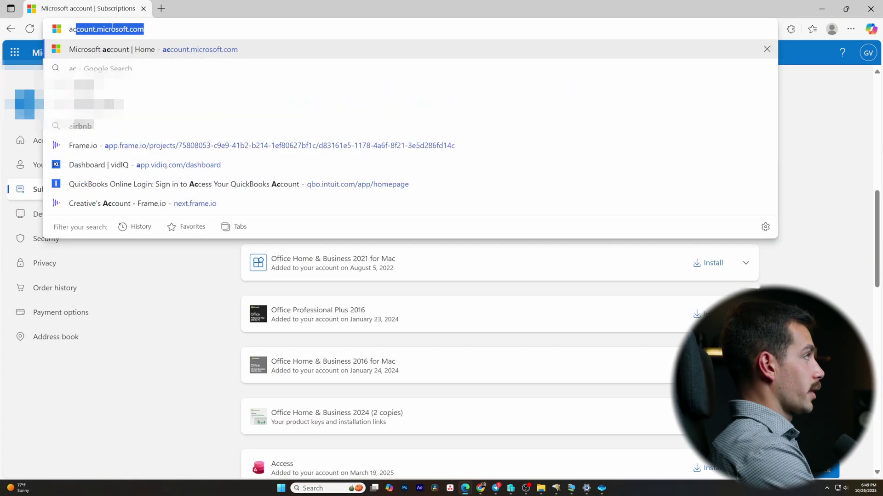
{"action": "key", "text": "Return"}
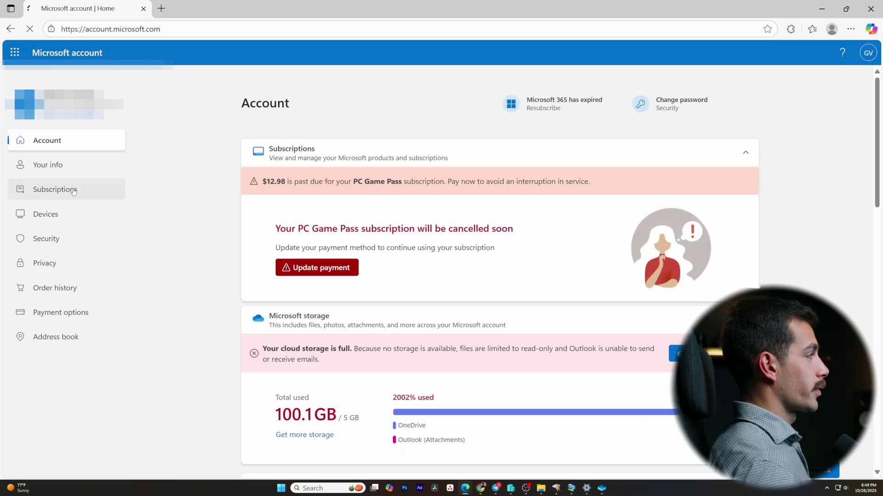
- From Subscriptions, download the OfficeSetup.exe installer for Office Professional Plus 2021
{"action": "left_click", "coordinate": [26, 199]}
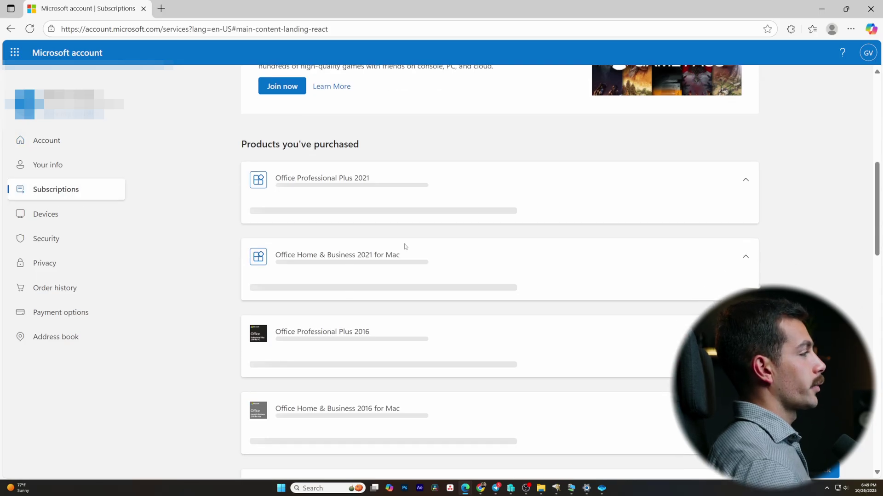
{"action": "scroll", "coordinate": [404, 235], "scroll_direction": "down", "scroll_amount": 2}
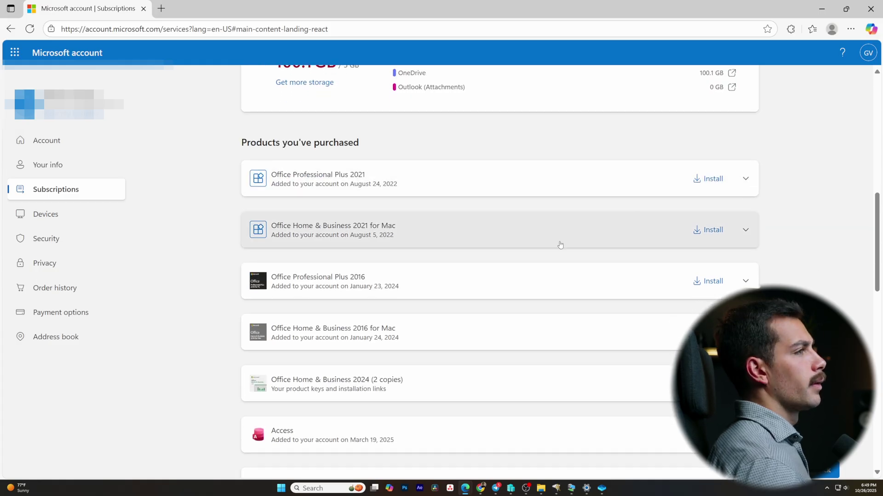
{"action": "left_click", "coordinate": [710, 181]}
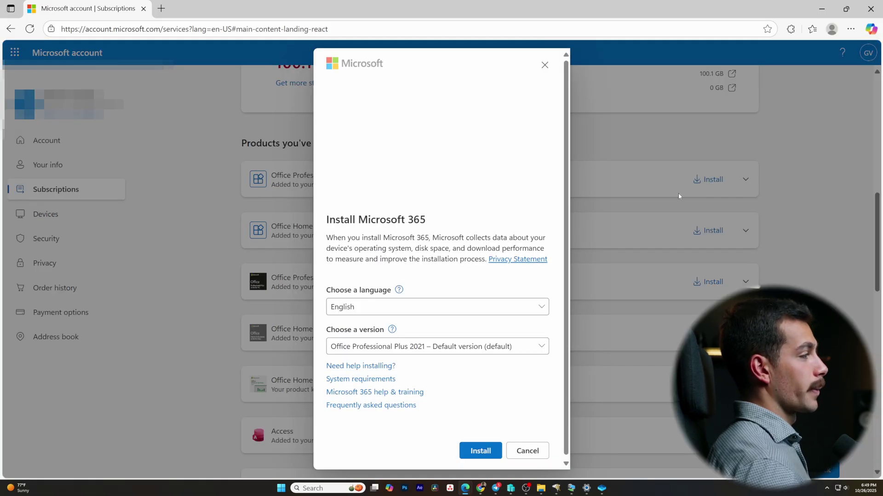
{"action": "left_click", "coordinate": [477, 456]}
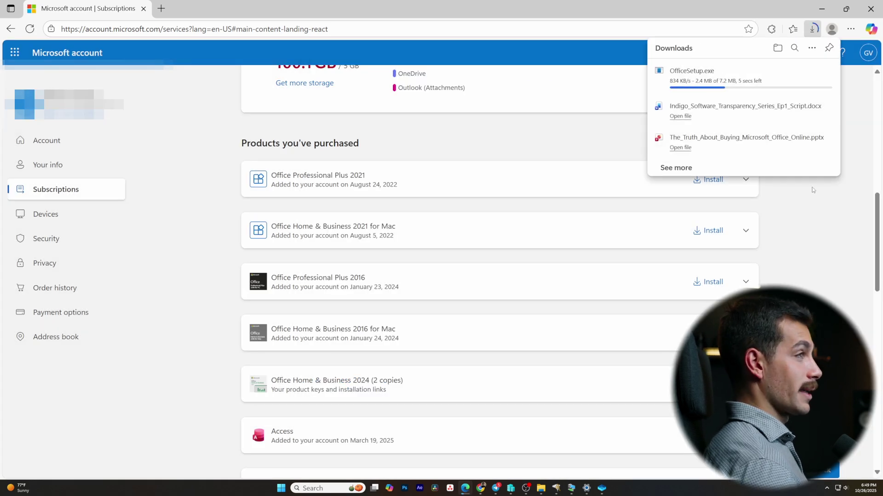
{"action": "left_click", "coordinate": [819, 229]}
{"action": "key", "text": "super"}
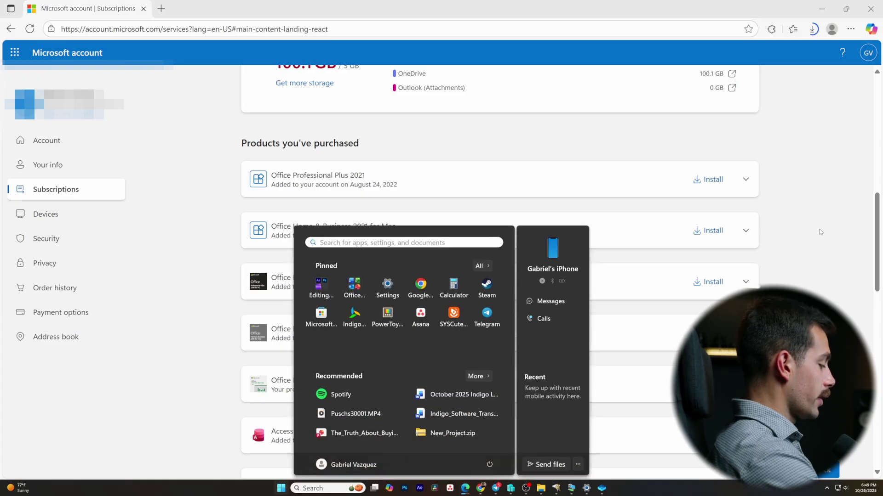
- Launch Word from the Start search and open its Account information page
{"action": "type", "text": "a"}
{"action": "key", "text": "BackSpace"}
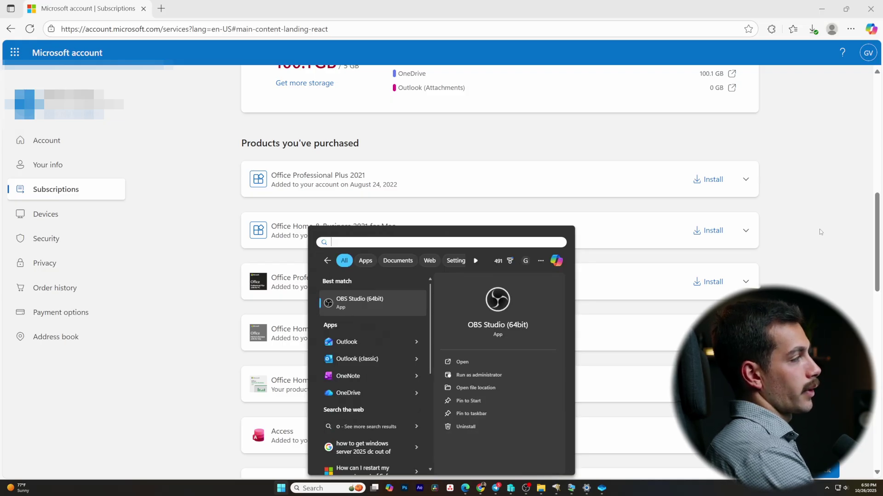
{"action": "key", "text": "BackSpace"}
{"action": "type", "text": "word"}
{"action": "key", "text": "Return"}
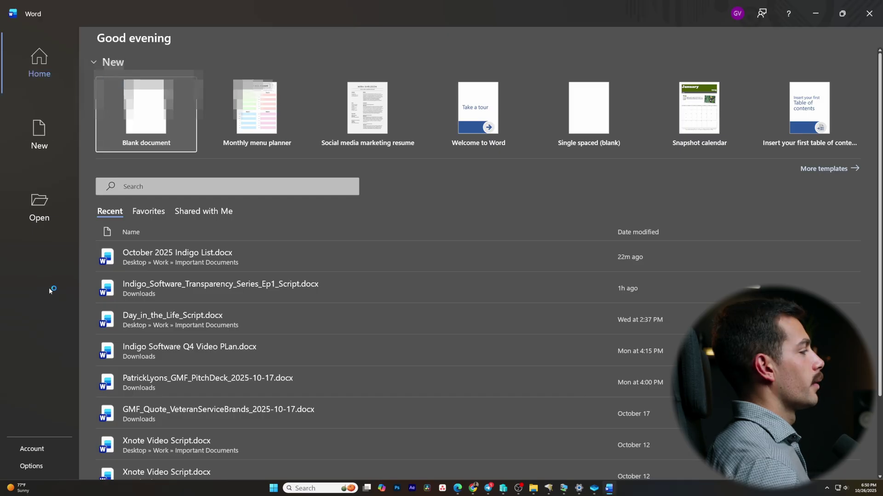
{"action": "left_click", "coordinate": [43, 450]}
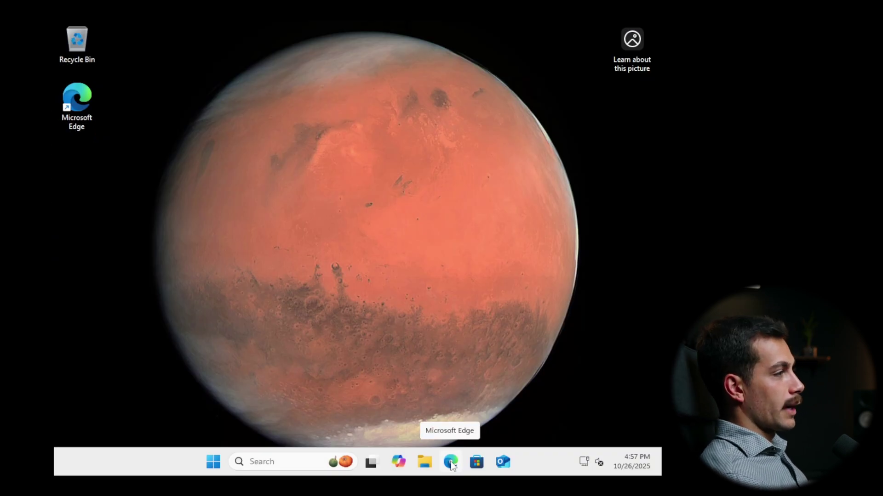
- On the new PC, go to account.microsoft.com Subscriptions in Edge
{"action": "left_click", "coordinate": [451, 462]}
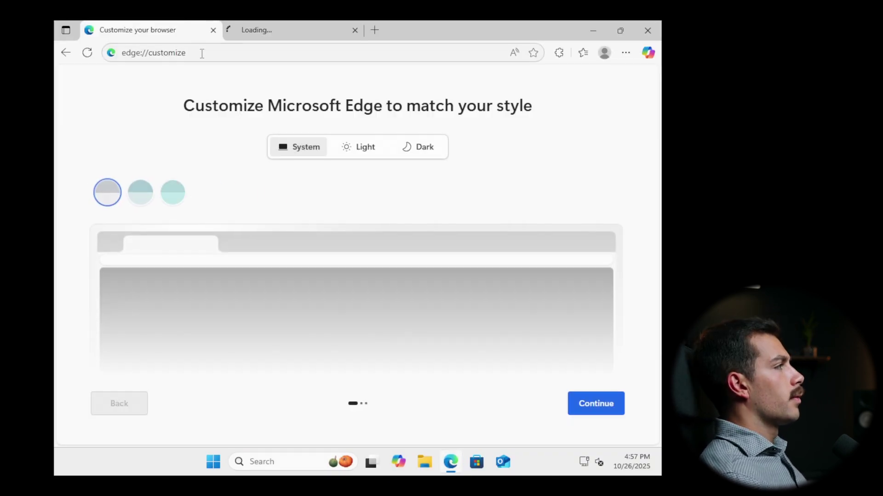
{"action": "left_click", "coordinate": [202, 53]}
{"action": "type", "text": "account"}
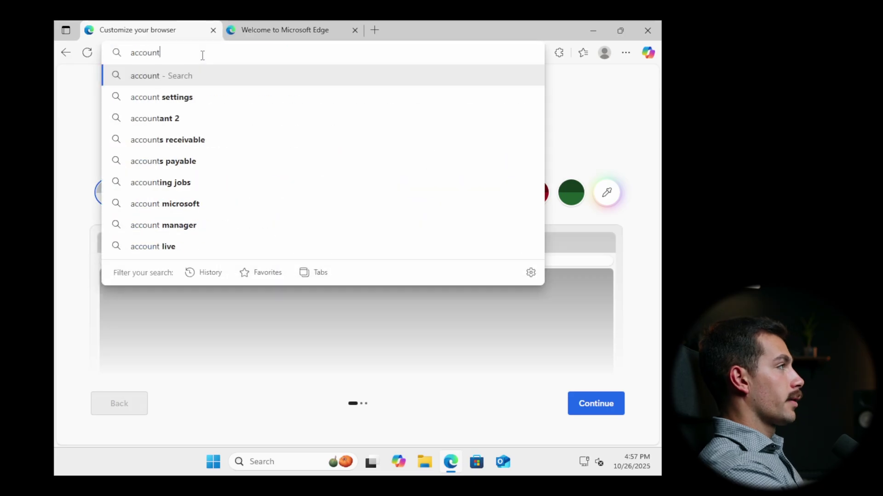
{"action": "type", "text": ".microsoft.com"}
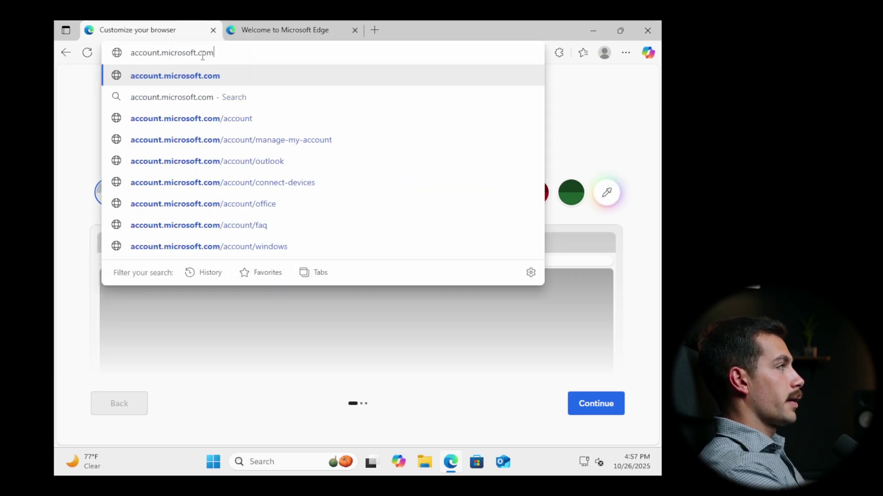
{"action": "key", "text": "Return"}
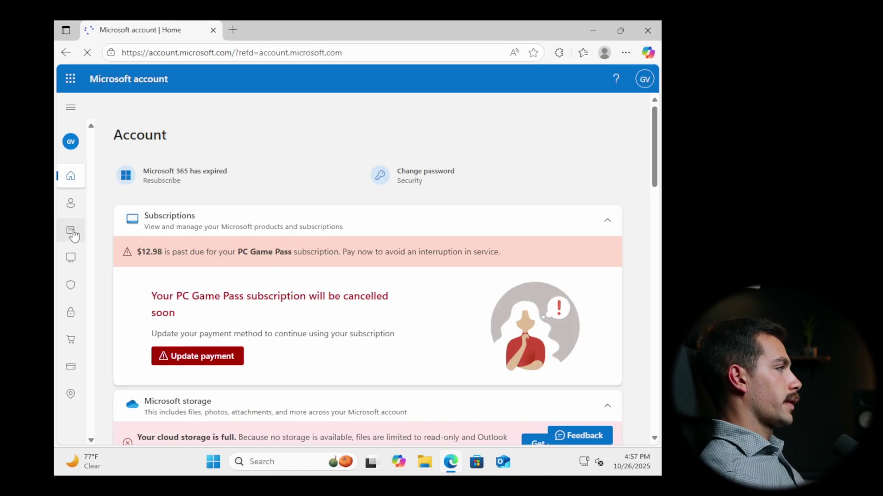
{"action": "left_click", "coordinate": [72, 232]}
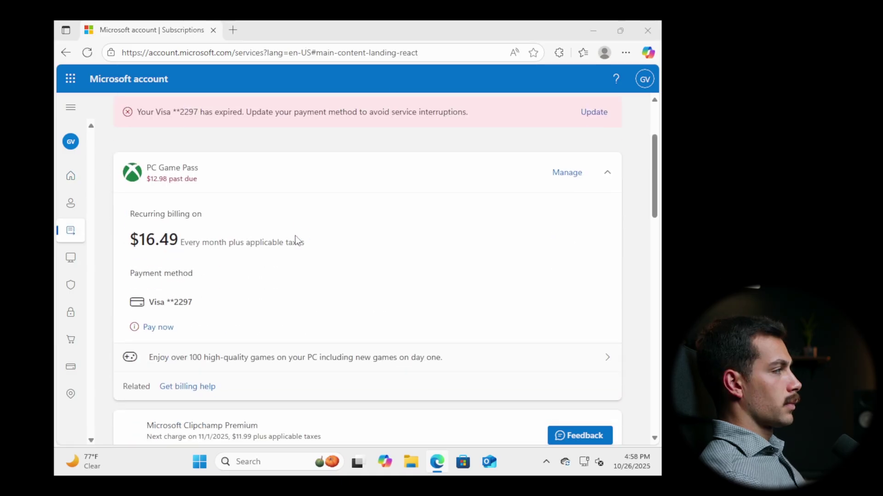
{"action": "scroll", "coordinate": [295, 237], "scroll_direction": "down", "scroll_amount": 6}
{"action": "scroll", "coordinate": [296, 238], "scroll_direction": "down", "scroll_amount": 4}
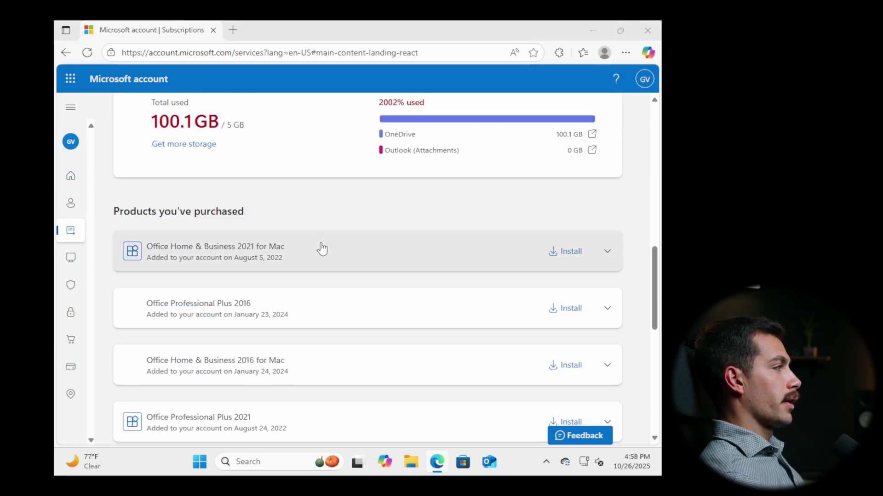
{"action": "scroll", "coordinate": [264, 262], "scroll_direction": "down", "scroll_amount": 1}
{"action": "scroll", "coordinate": [250, 262], "scroll_direction": "down", "scroll_amount": 3}
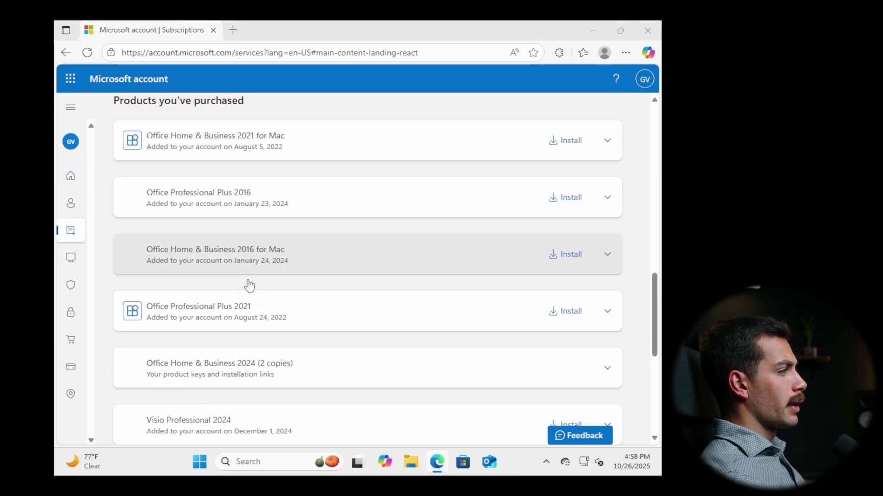
- Download OfficeSetup.exe for Office Professional Plus 2021, run it and approve the UAC prompt
{"action": "left_click", "coordinate": [565, 248]}
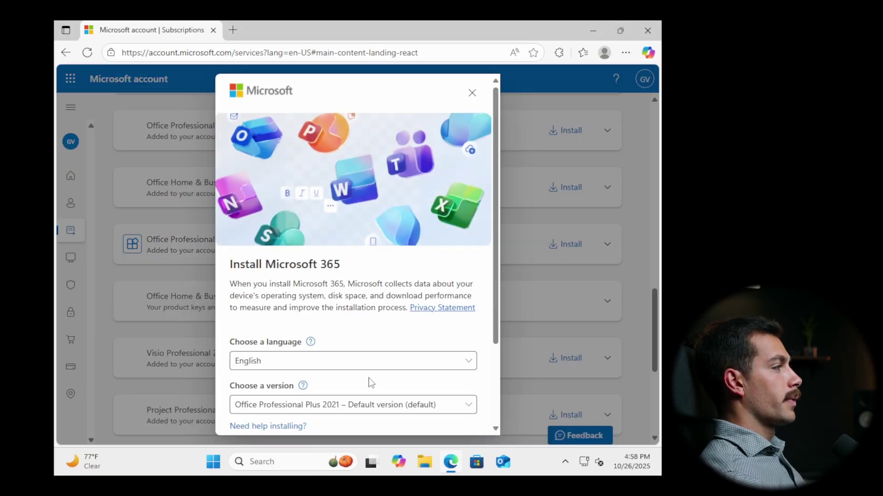
{"action": "left_click", "coordinate": [398, 412]}
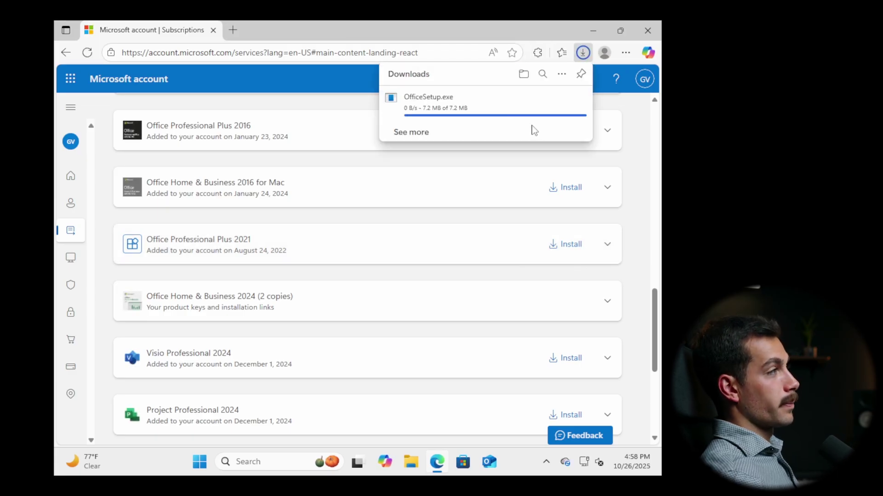
{"action": "left_click", "coordinate": [451, 105]}
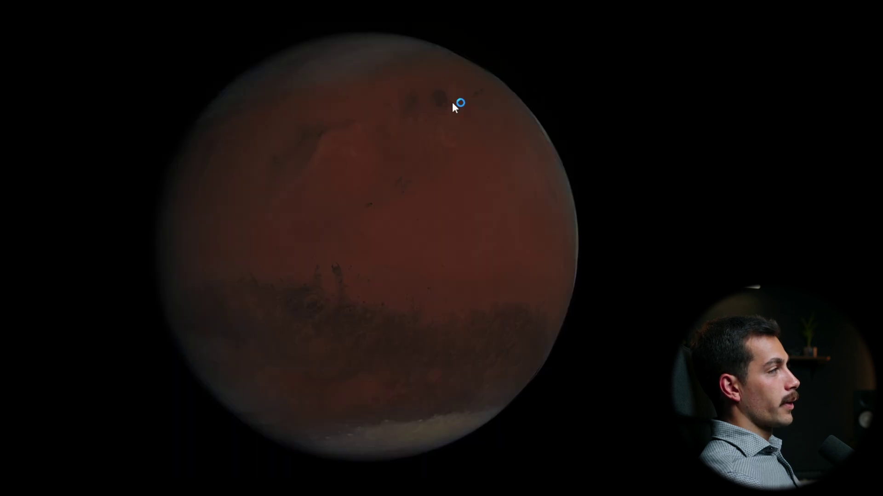
{"action": "left_click", "coordinate": [339, 343]}
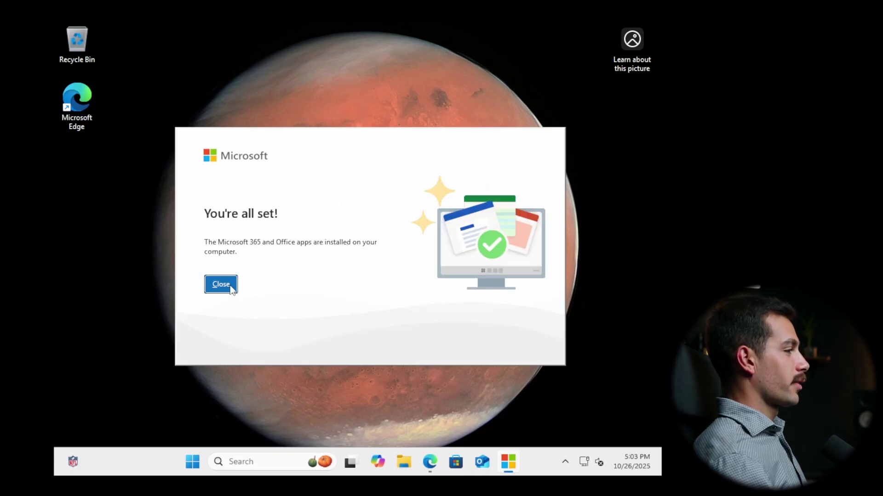
- Close the finished Office installer and launch Word from Start search
{"action": "left_click", "coordinate": [220, 284]}
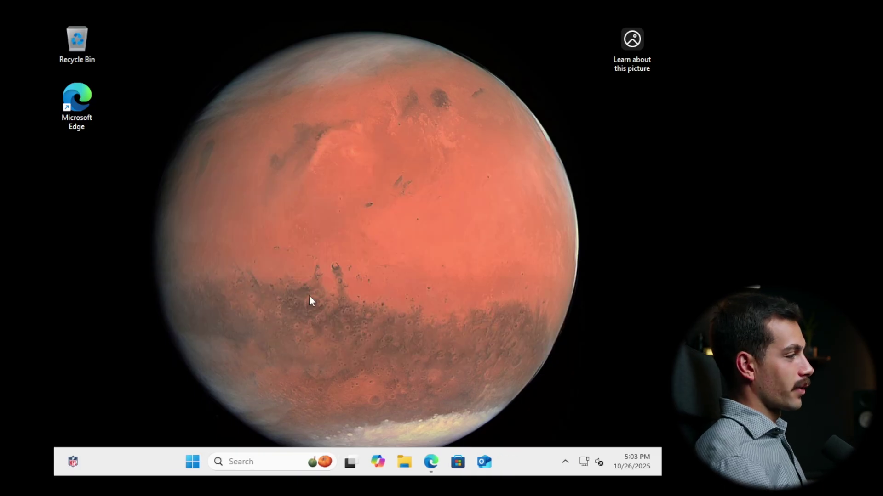
{"action": "key", "text": "super"}
{"action": "type", "text": "wor"}
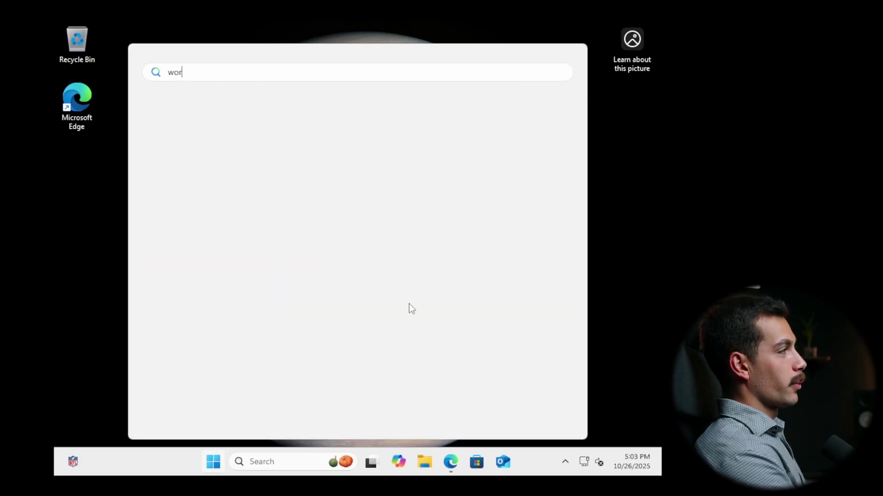
{"action": "type", "text": "d"}
{"action": "key", "text": "Return"}
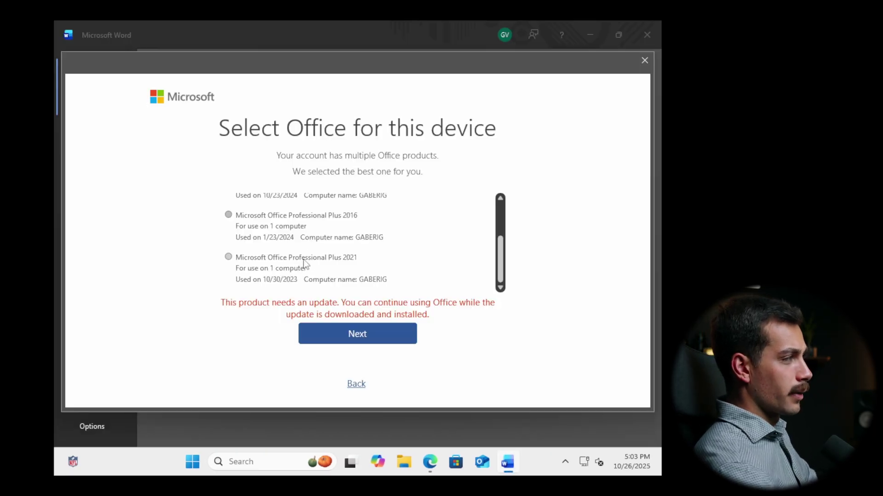
- Choose Microsoft Office Professional Plus 2021 and accept its licence agreement
{"action": "left_click", "coordinate": [310, 261]}
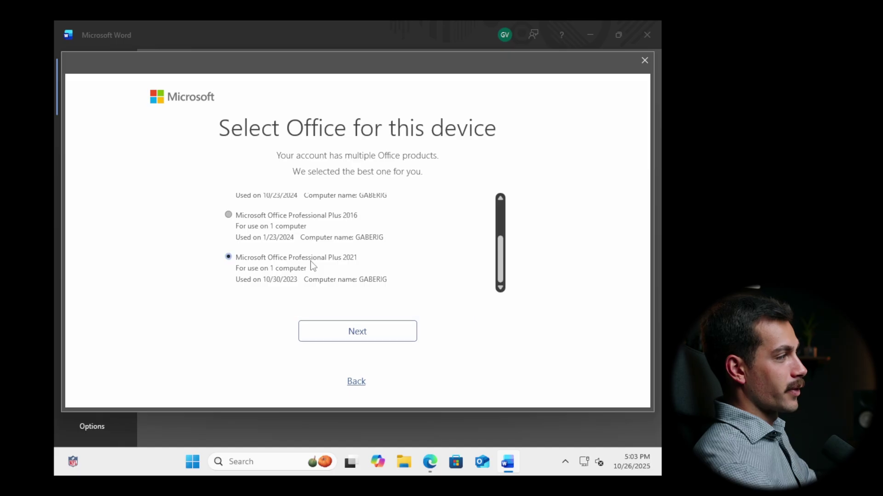
{"action": "left_click", "coordinate": [386, 333]}
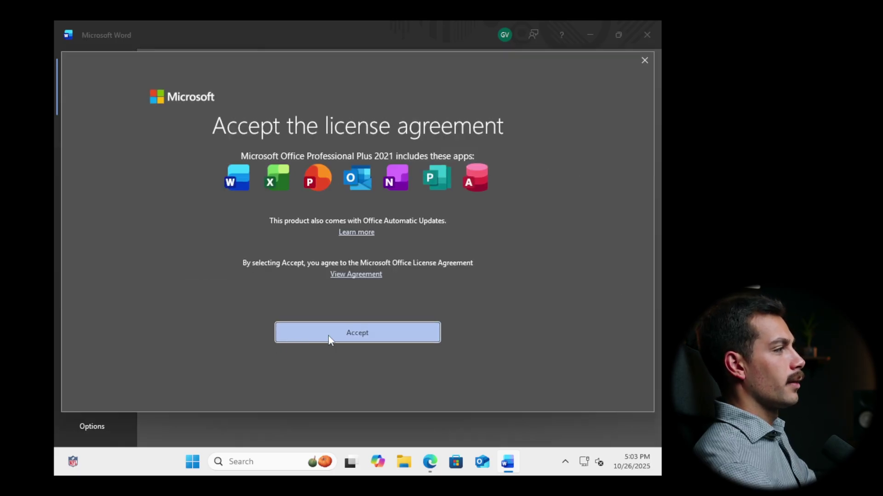
{"action": "left_click", "coordinate": [333, 335]}
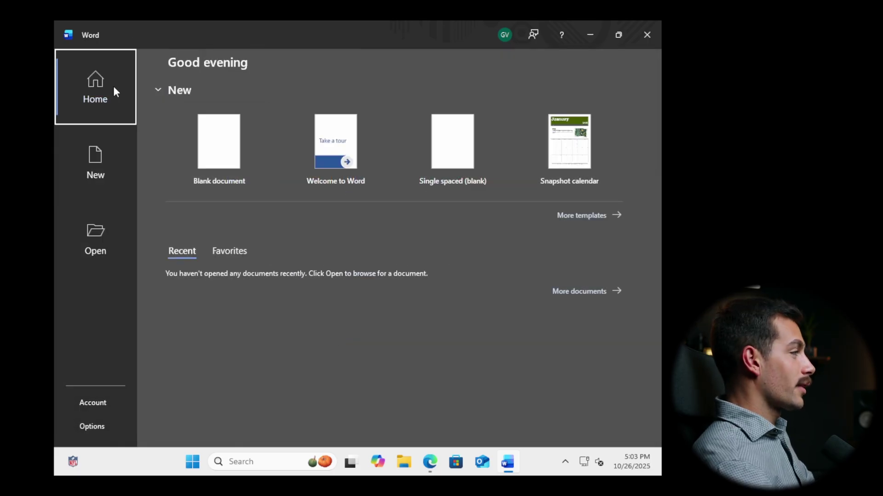